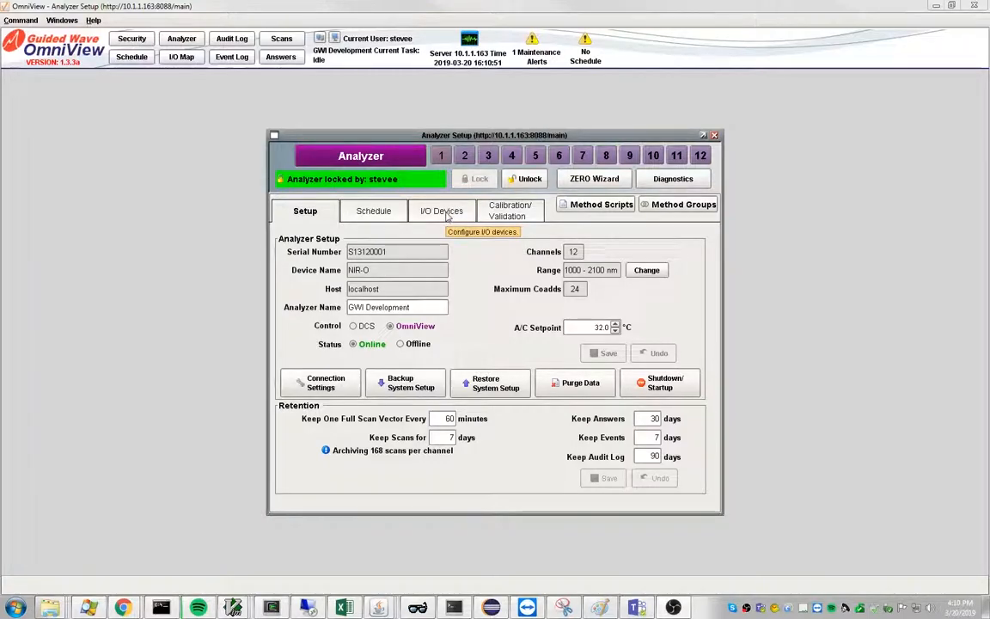
Step: Open the analyzer's I/O device list and review the ModbusDCS device's name, vendor options, IP address and port
left_click(443, 212)
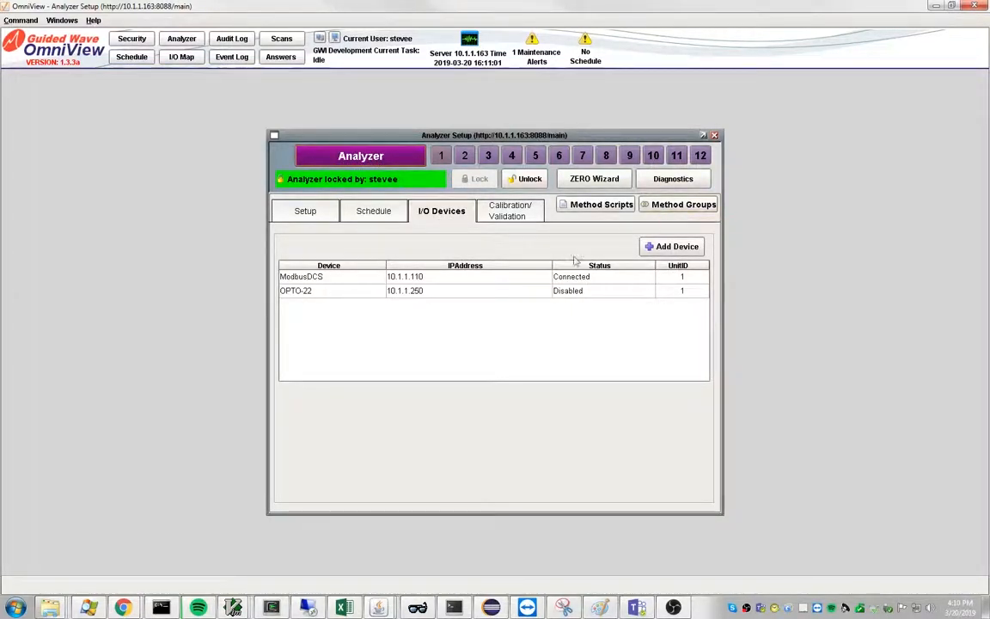
left_click(408, 279)
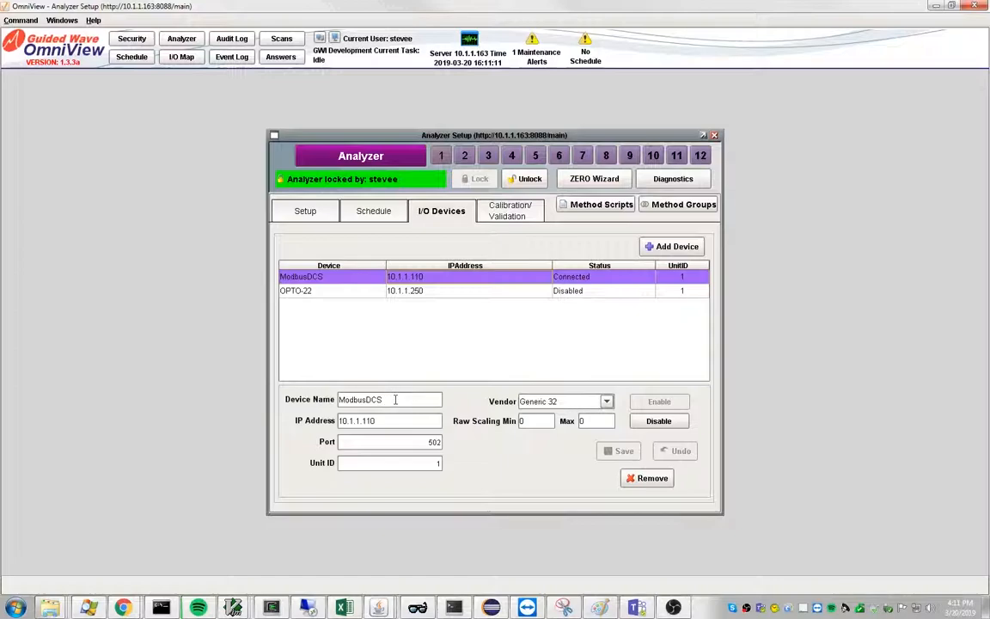
double_click(395, 400)
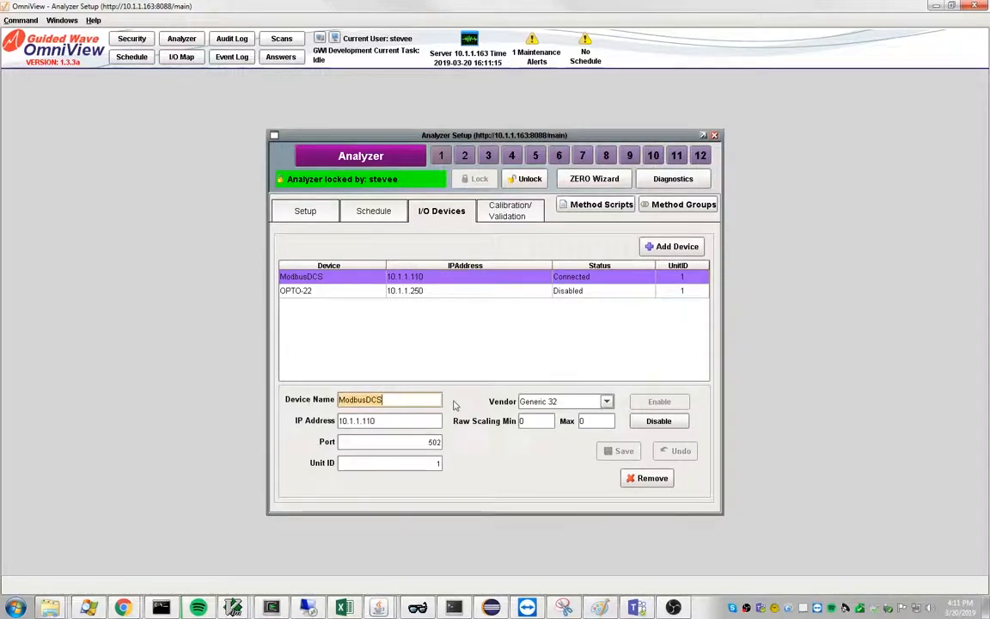
left_click(606, 401)
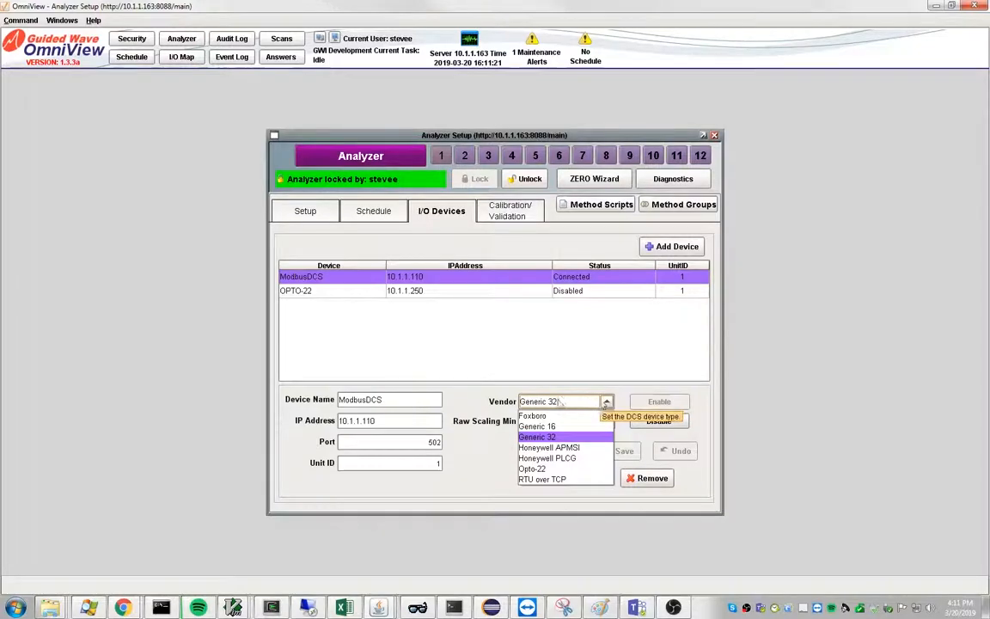
left_click(403, 421)
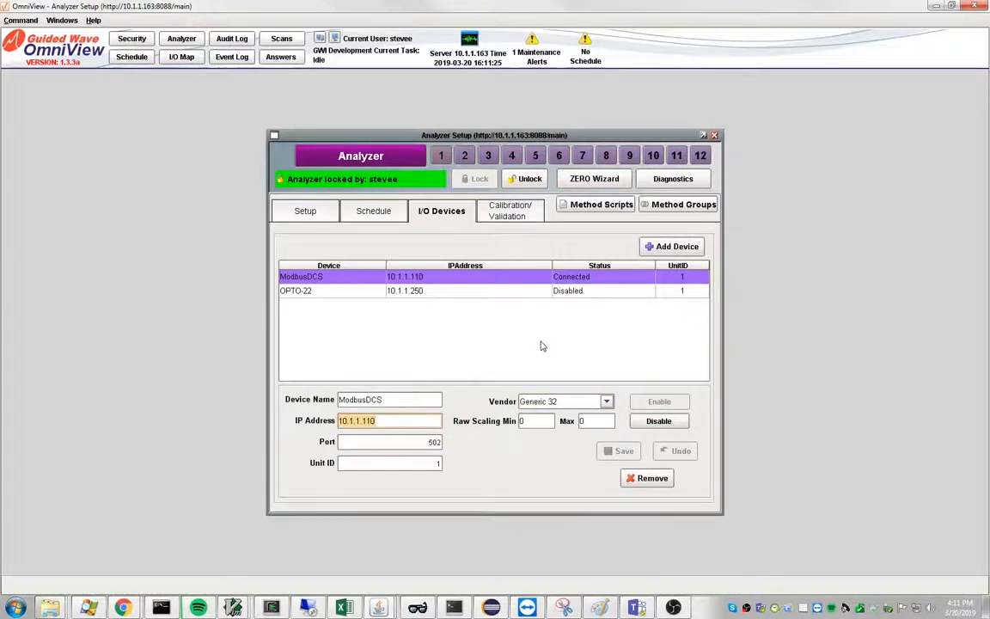
left_click(418, 441)
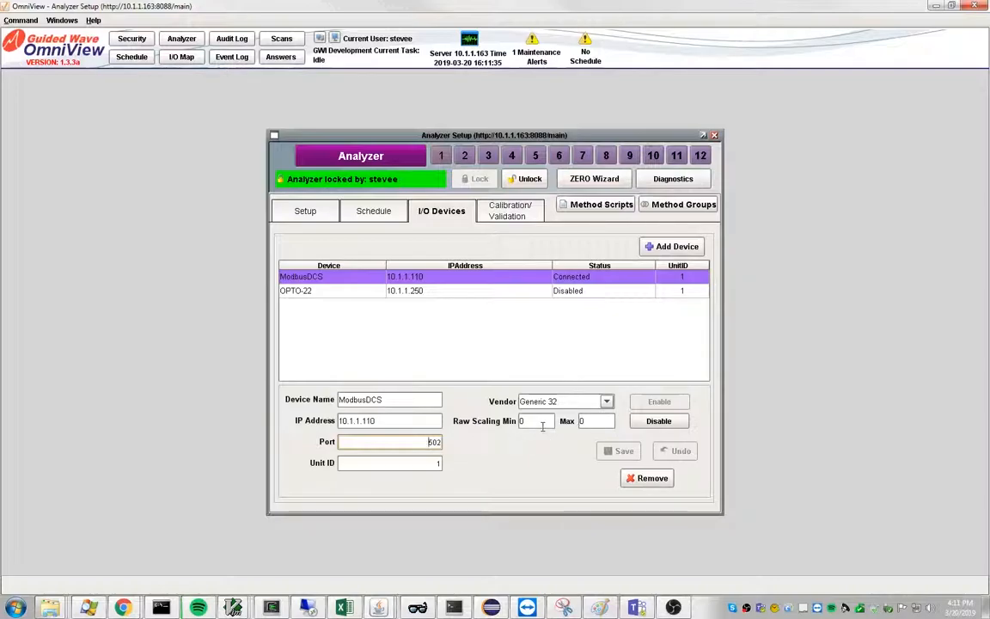
Step: Try raw scaling limits of 4 minimum and 20 maximum on the ModbusDCS device, and discard the unsaved changes
left_click(545, 420)
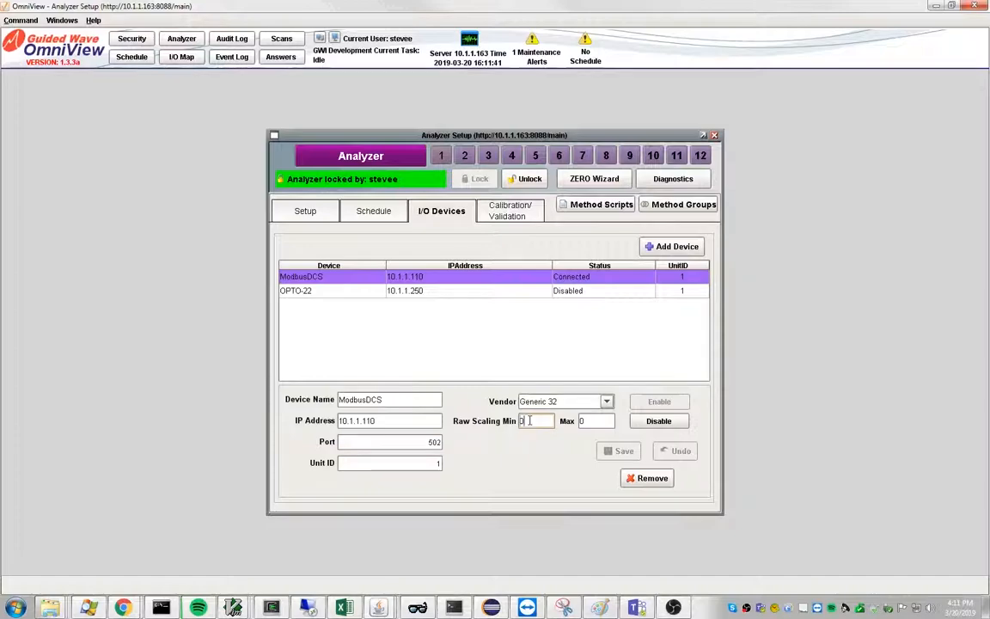
key("Delete")
type("4")
left_click(591, 420)
key("Delete")
type("20")
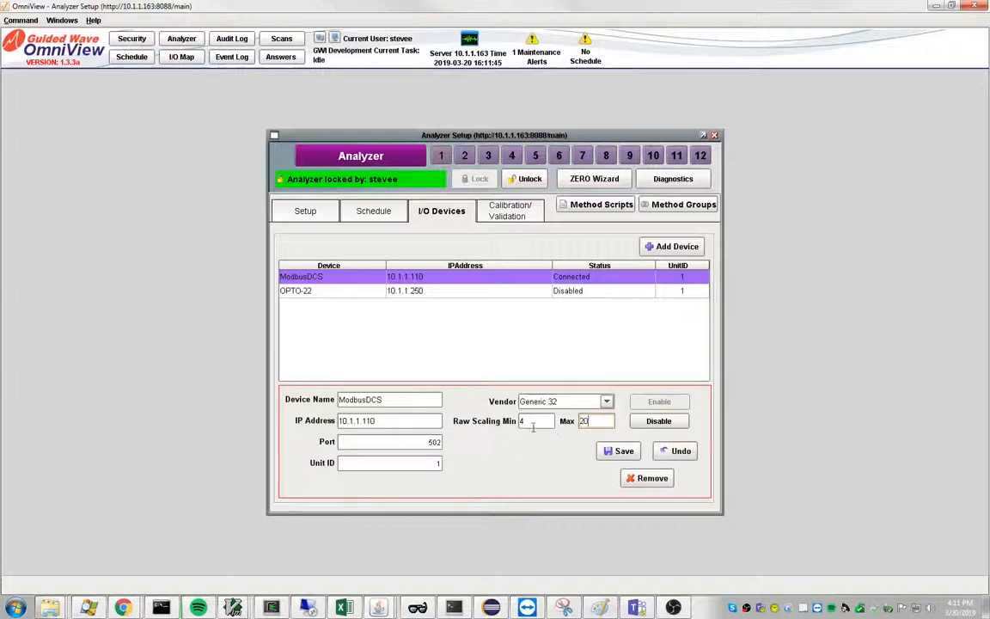
key("BackSpace")
type("0")
left_click(548, 420)
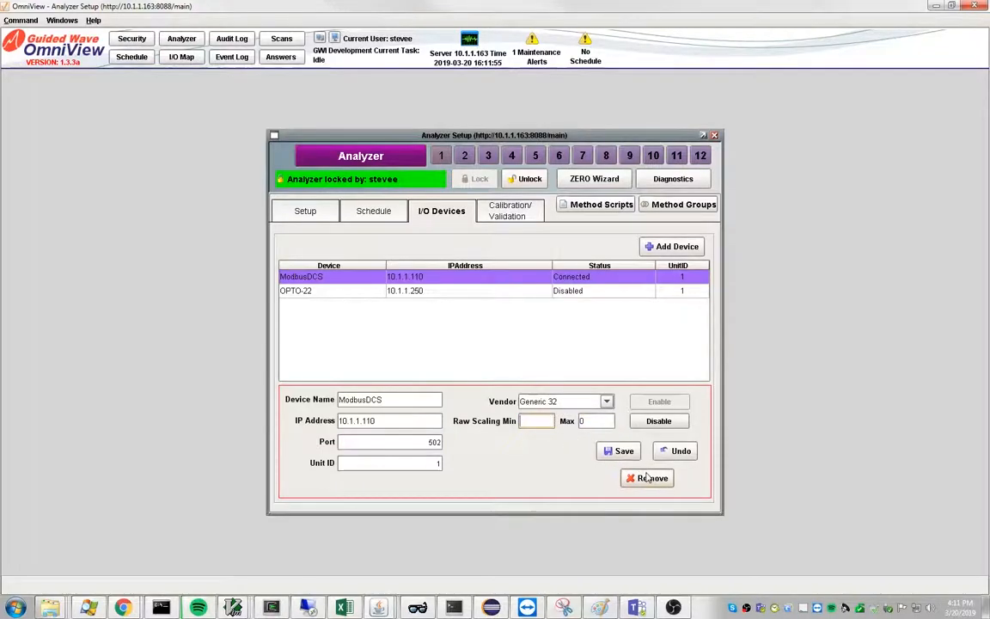
left_click(665, 449)
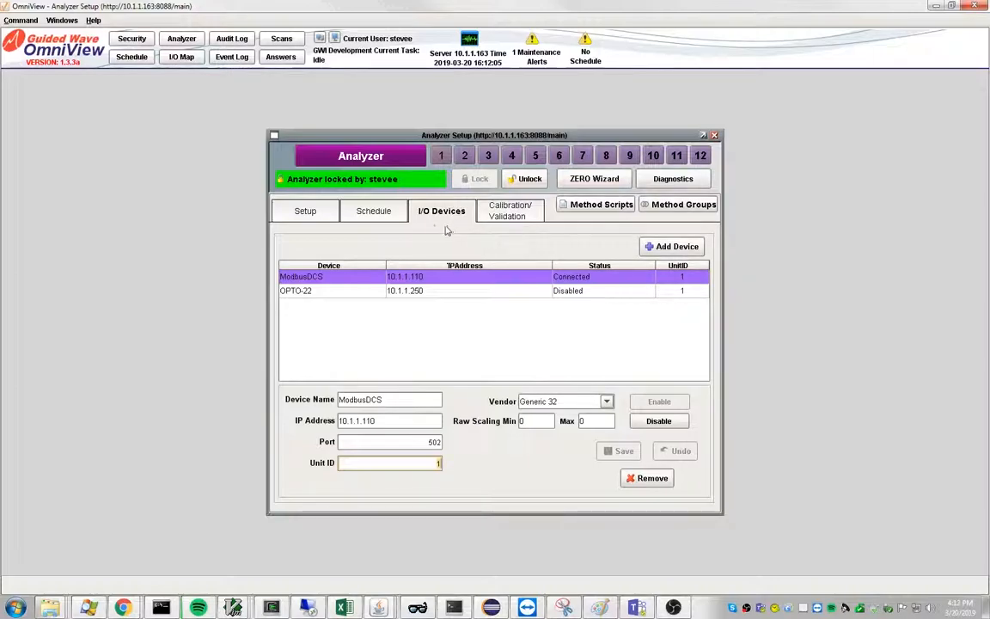
Step: Open the I/O map and show the mappings of the ModbusDCS device
left_click(181, 58)
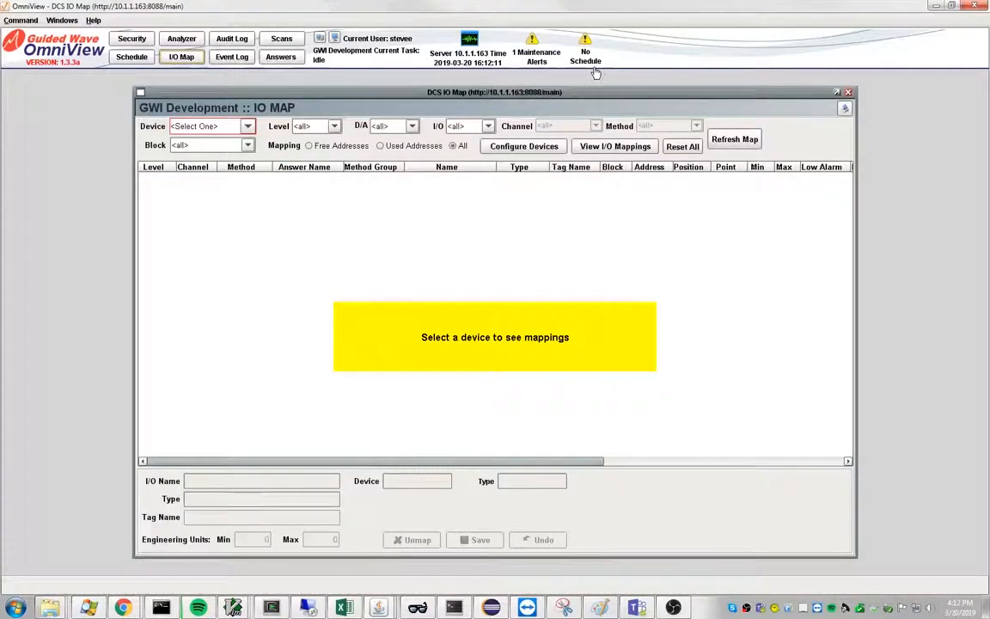
left_click(227, 126)
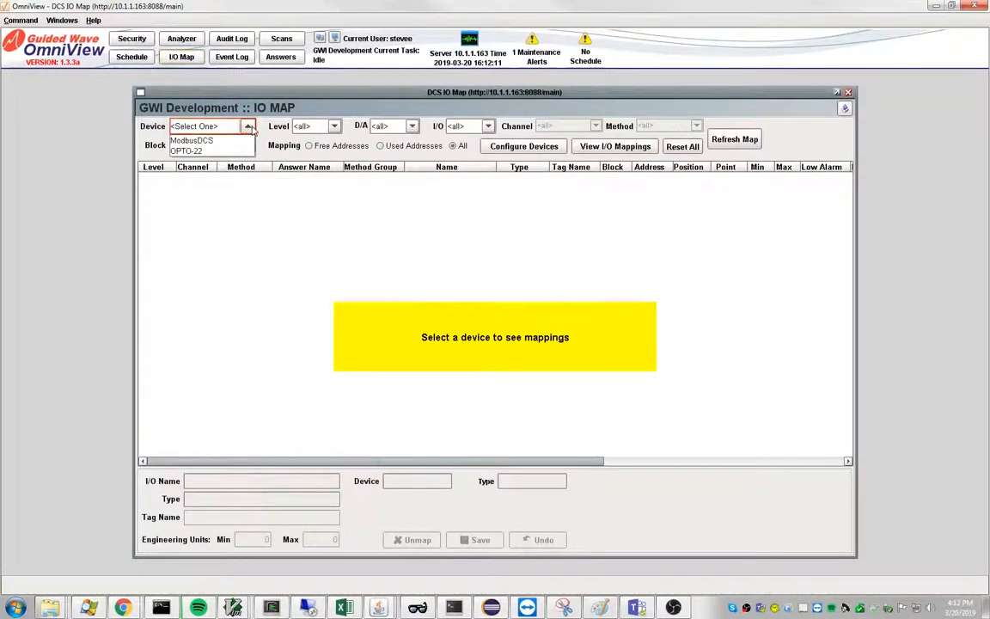
left_click(209, 142)
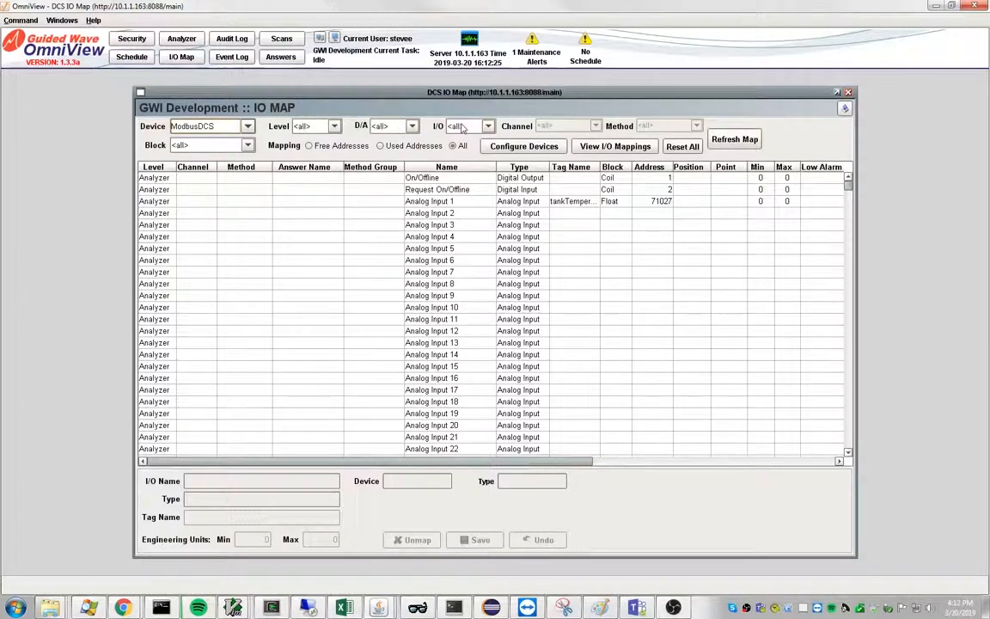
Step: Filter the I/O map to method-level analog outputs
left_click(334, 127)
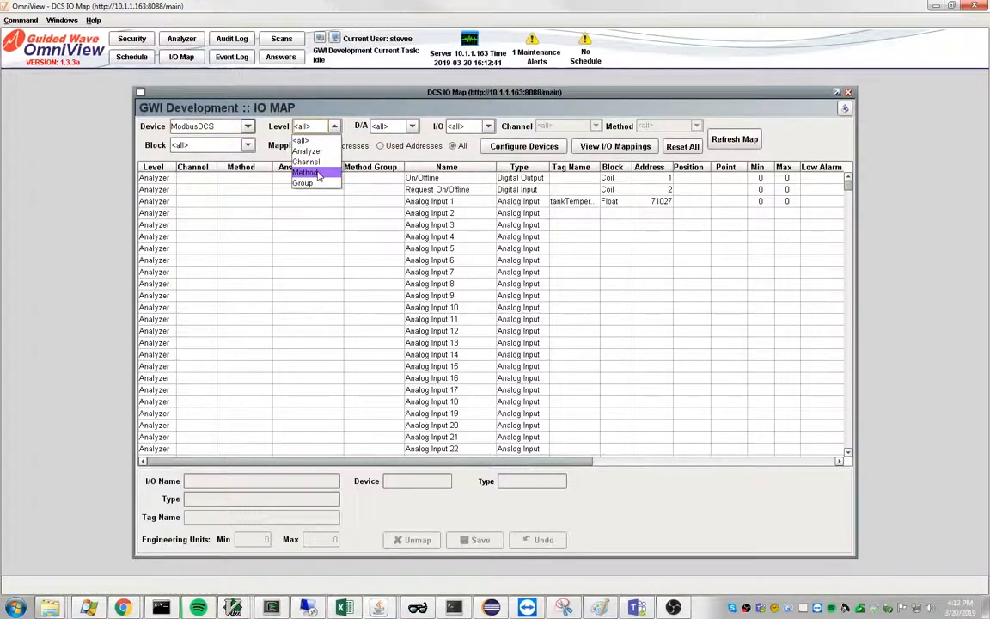
left_click(318, 174)
left_click(411, 127)
left_click(384, 162)
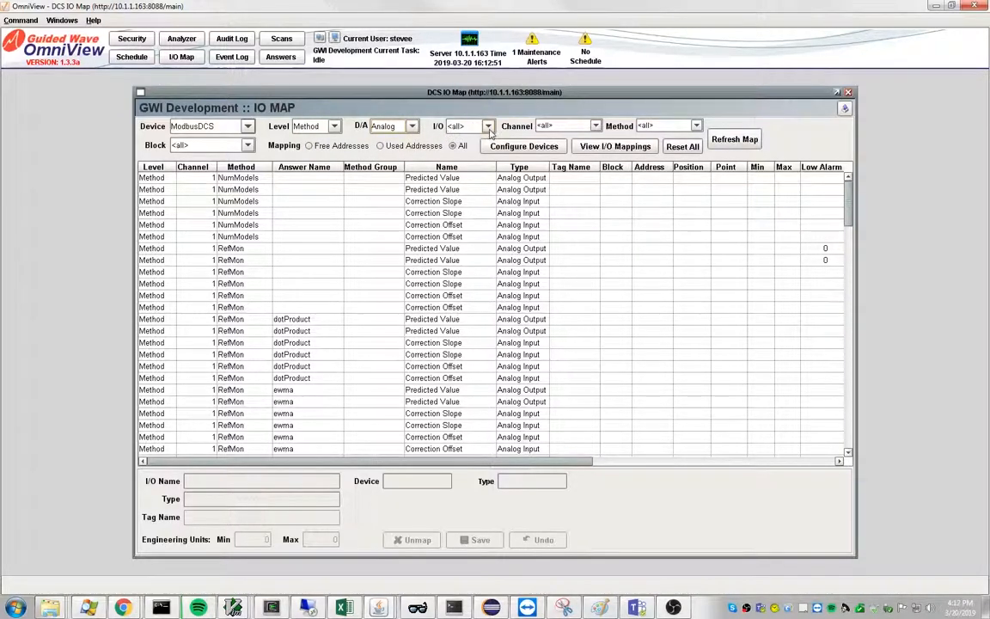
left_click(489, 128)
left_click(417, 148)
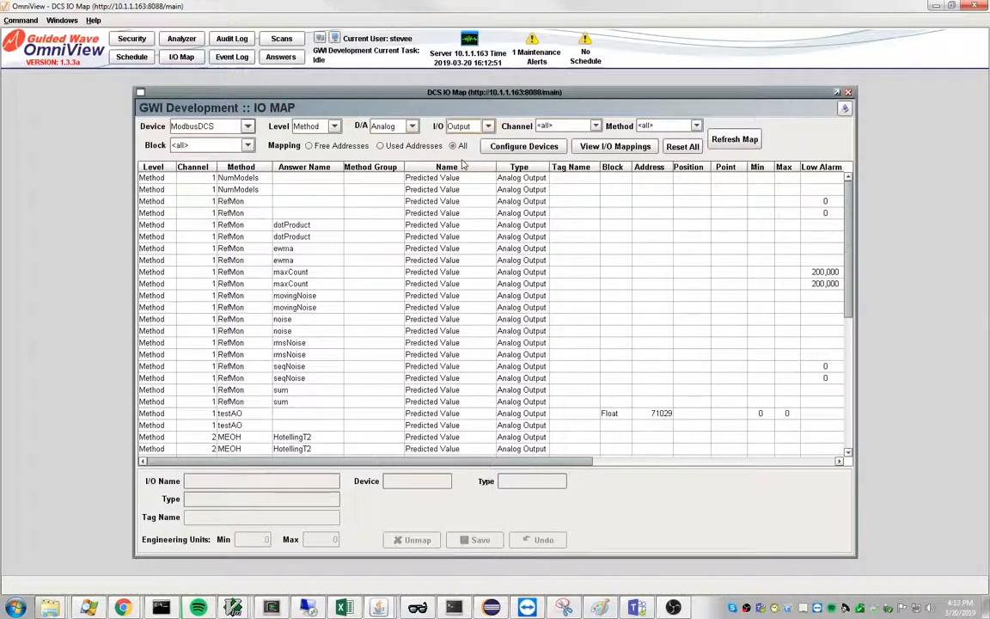
Step: Narrow the I/O map to channel 2: CH02 and the MEOH method
left_click(597, 126)
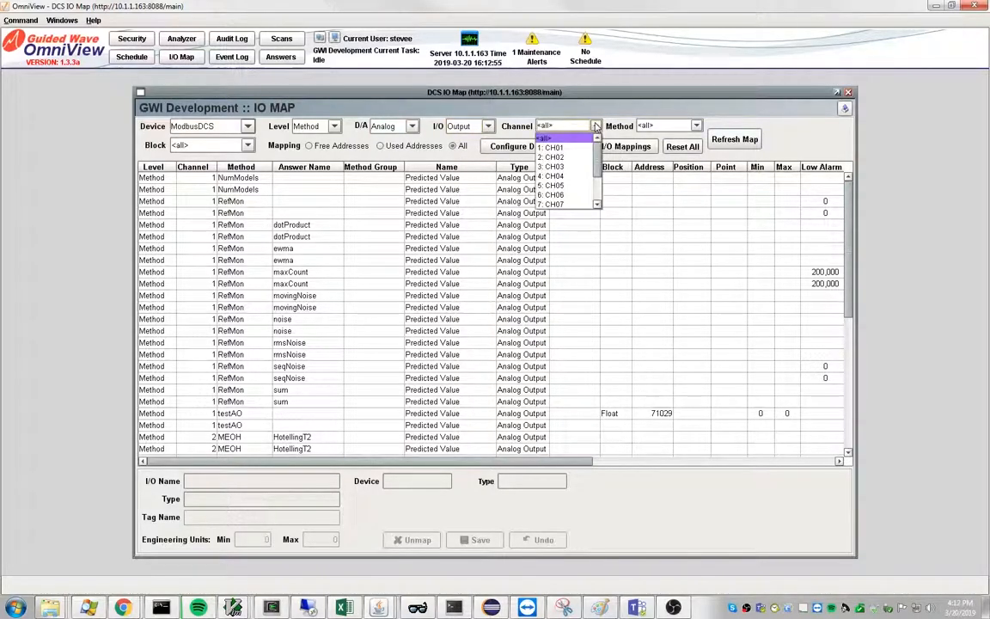
left_click(557, 158)
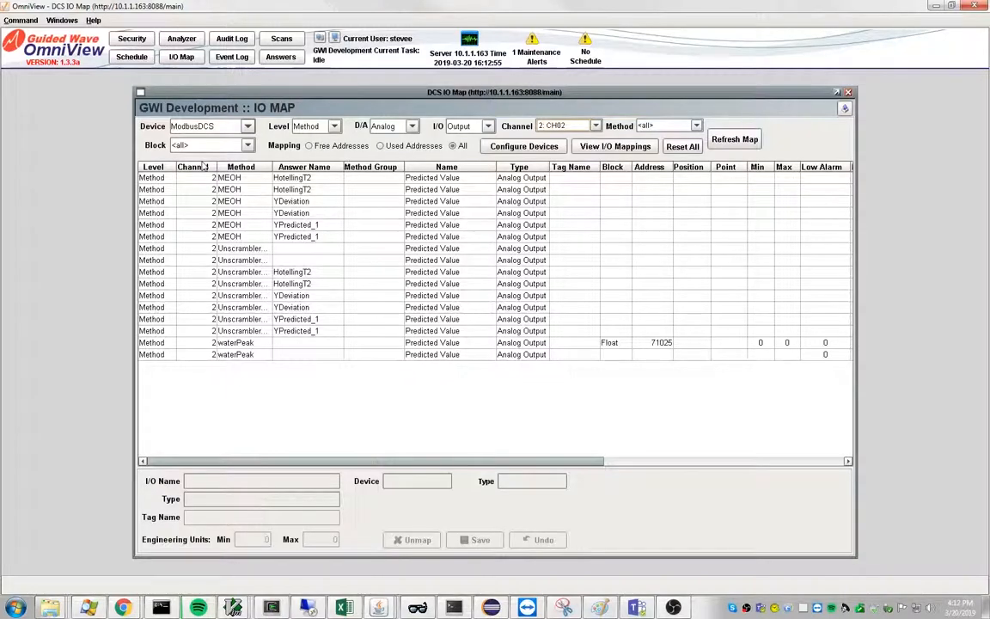
left_click(695, 126)
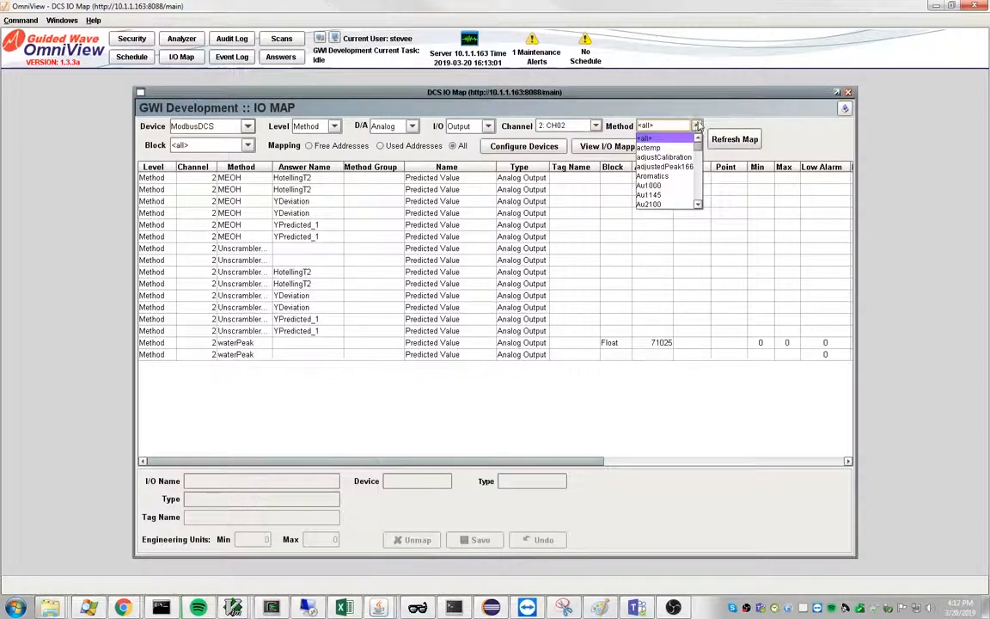
scroll(700, 159, "down", 5)
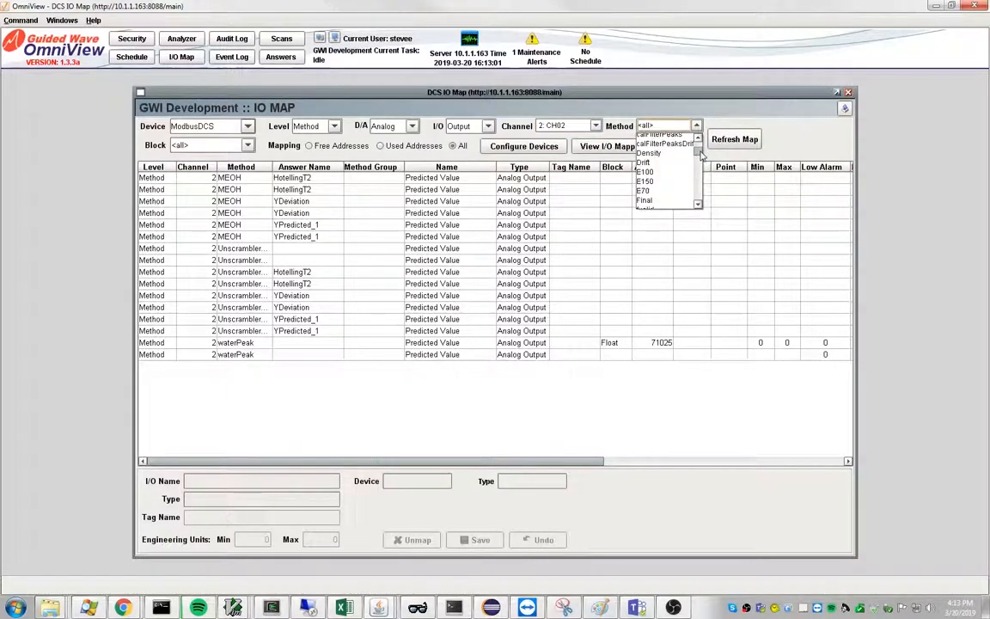
left_click(657, 157)
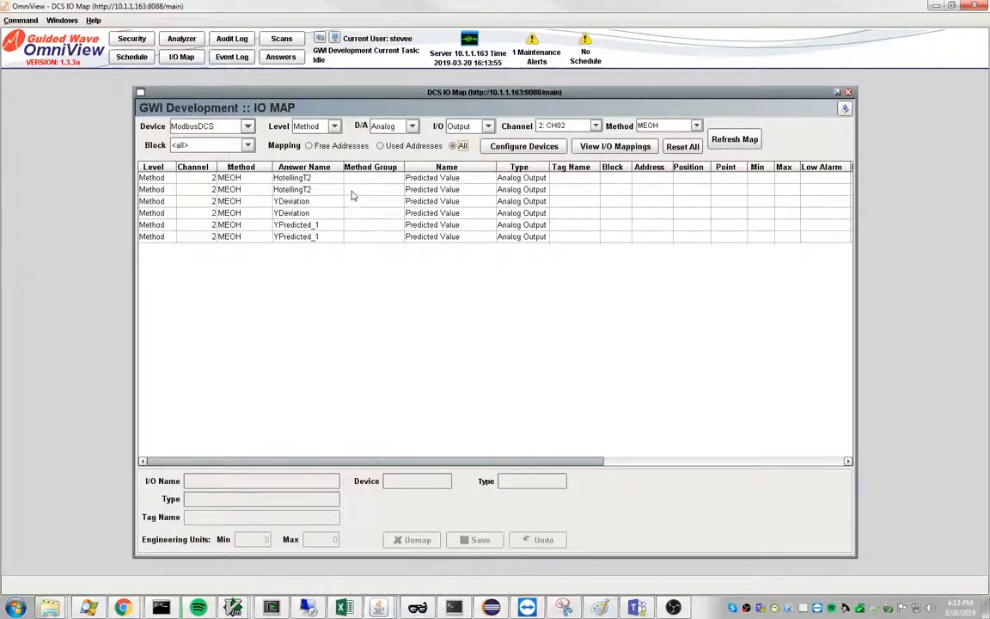
Step: Map the first YPredicted_1 predicted value to Float block address 71031 and save the mapping
left_click(295, 226)
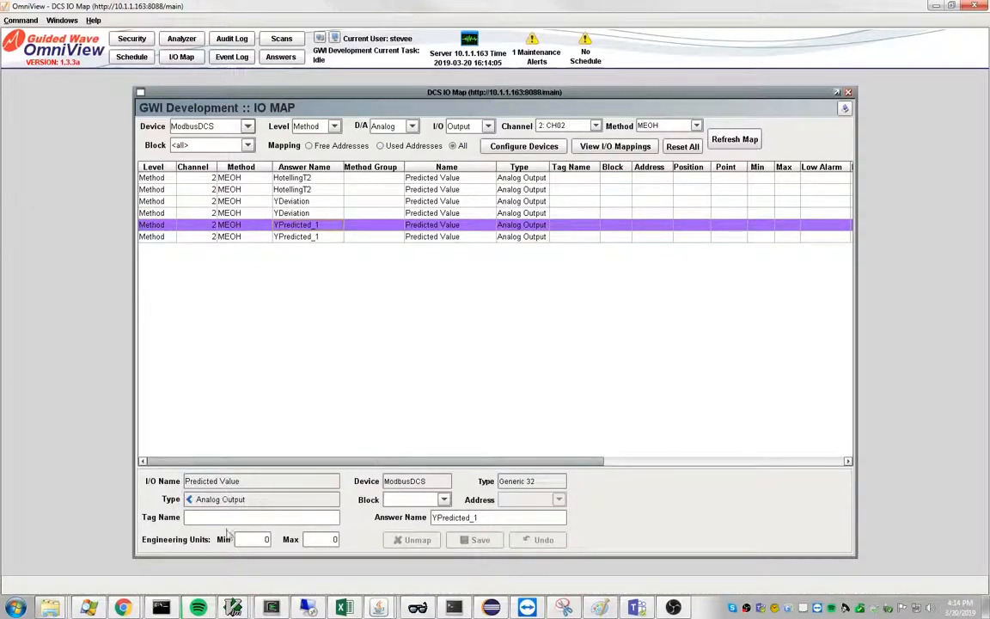
left_click(444, 500)
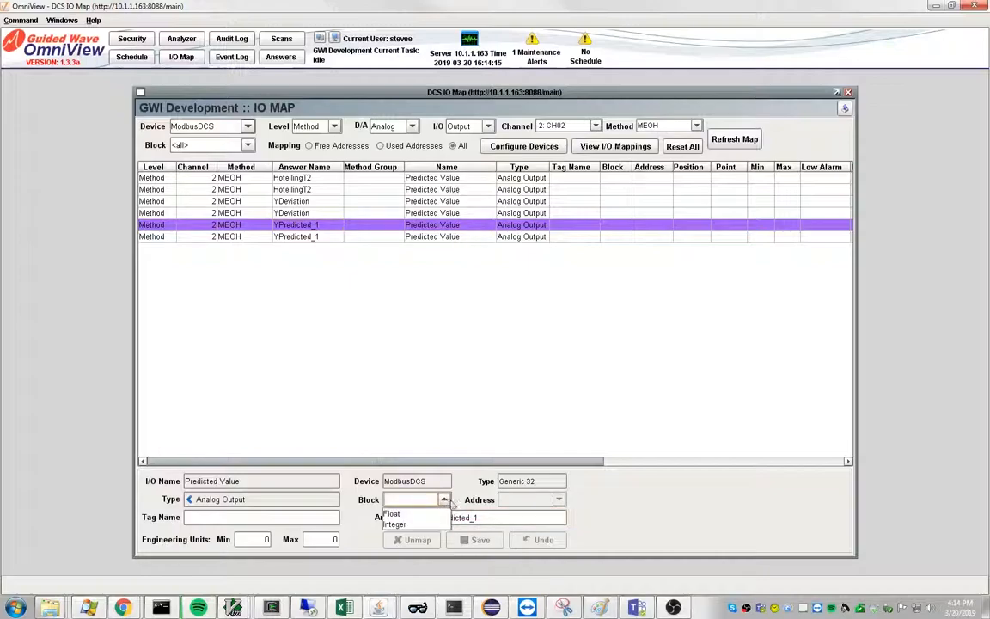
left_click(400, 514)
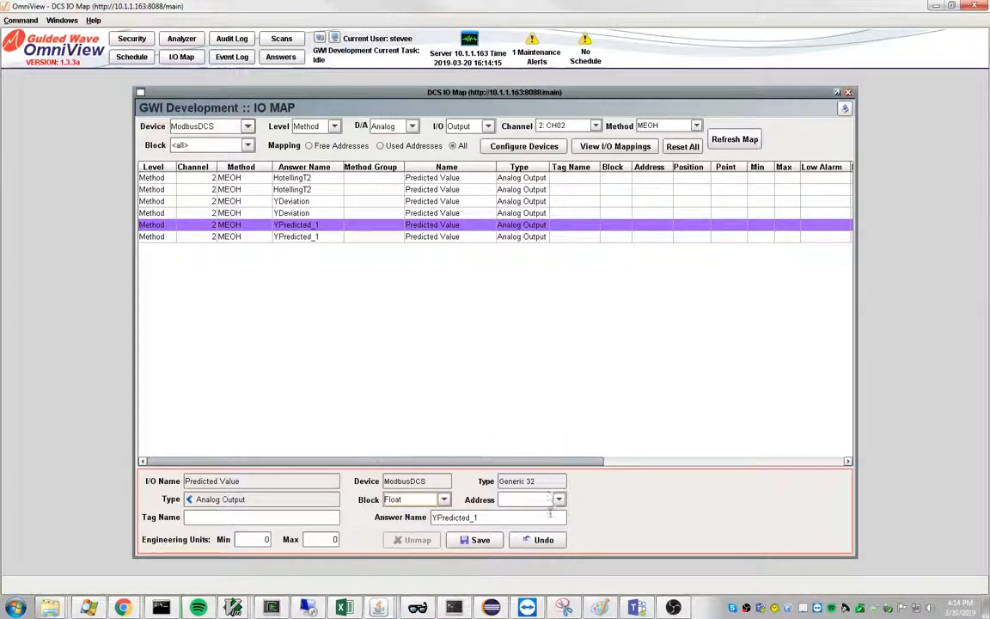
left_click(559, 500)
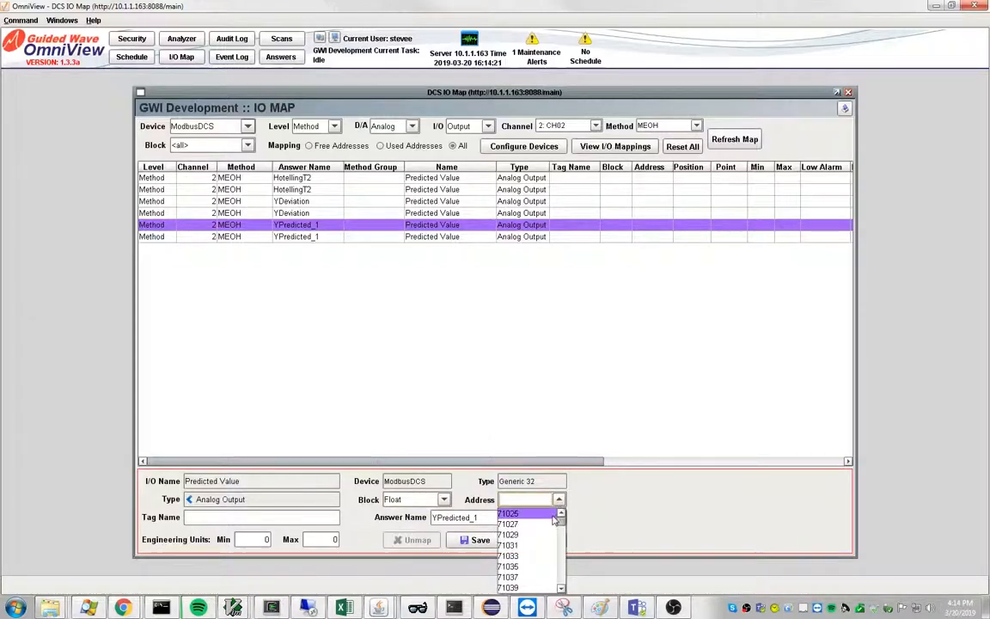
left_click(519, 547)
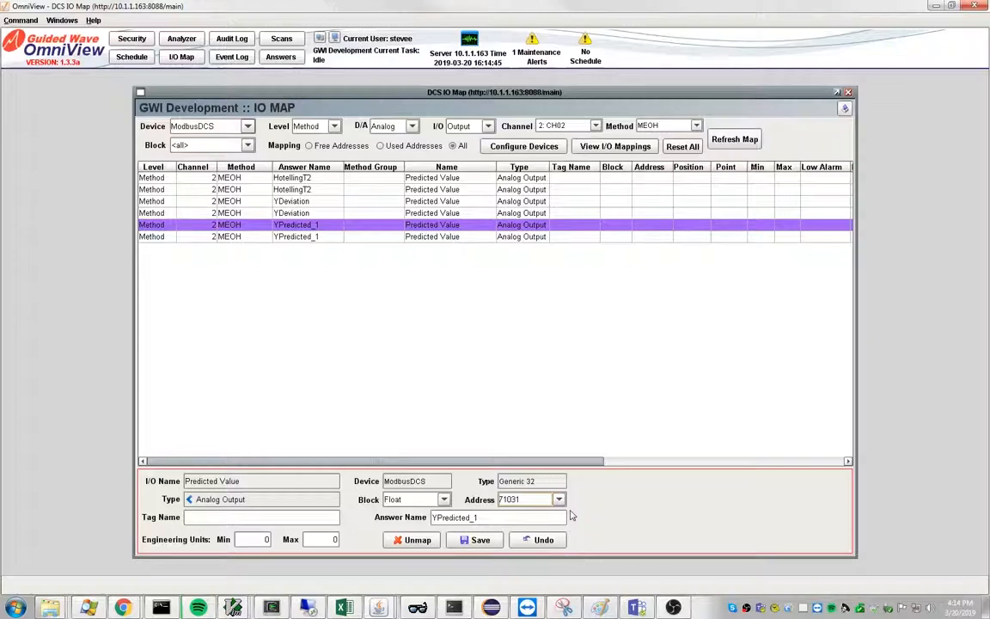
left_click(477, 543)
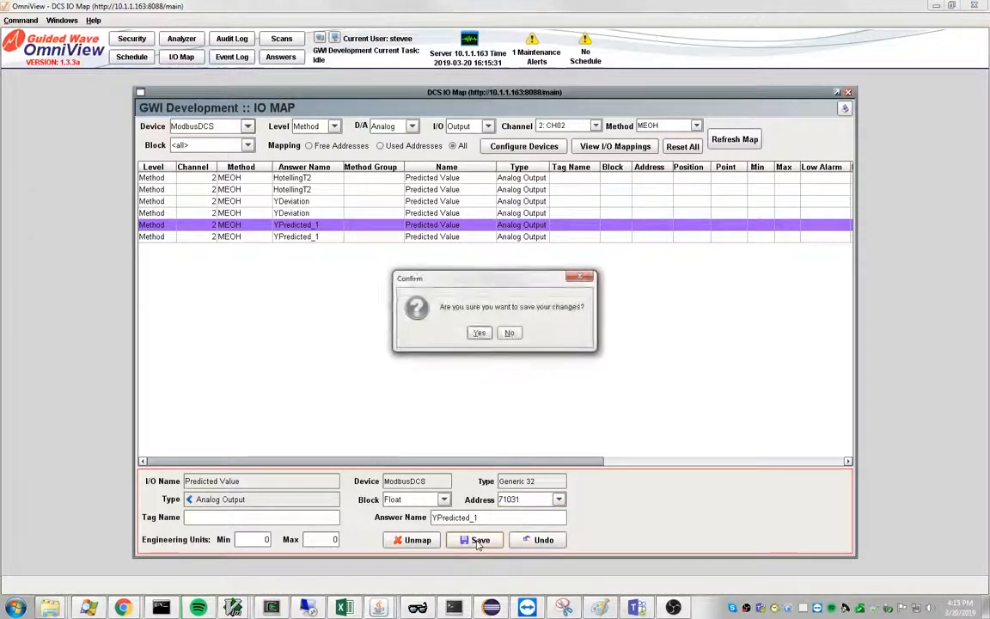
left_click(479, 336)
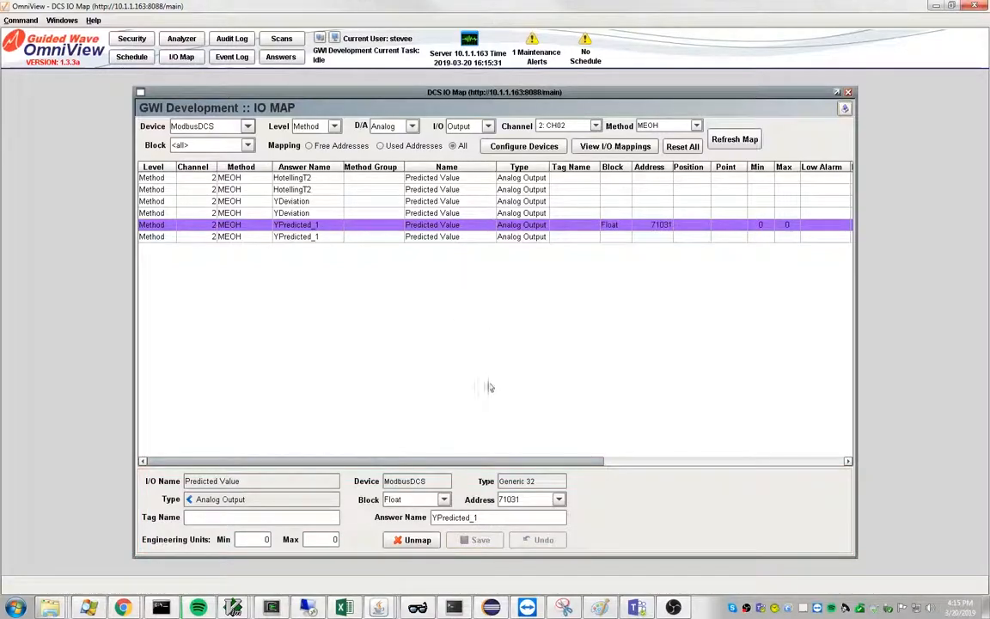
Step: View the mapped output's value, scaled value and quality, and switch to ModbusView TCP to check the received registers
left_click_drag(432, 462, 752, 461)
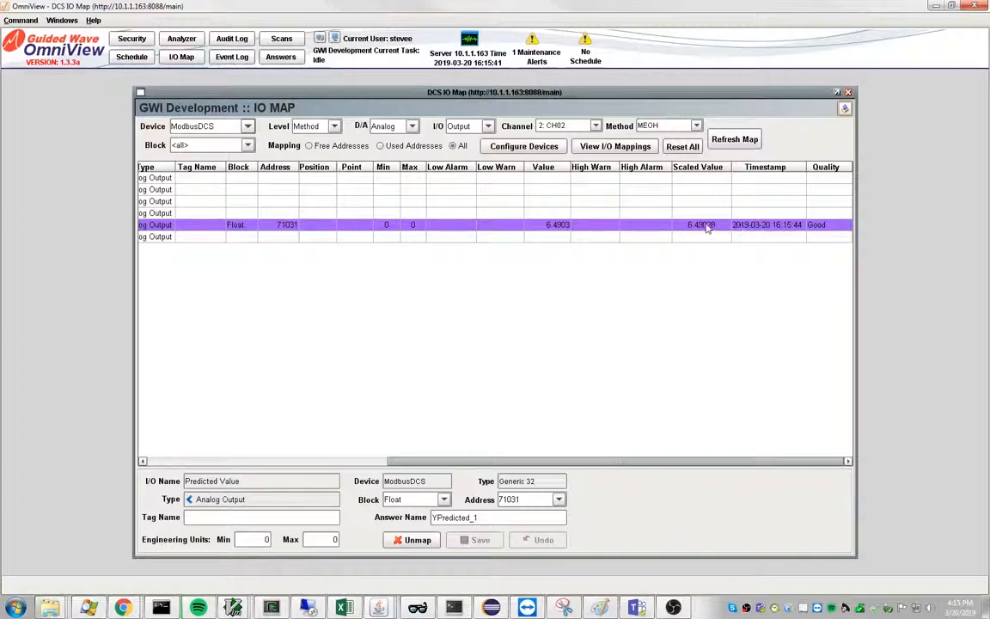
key("alt+Tab")
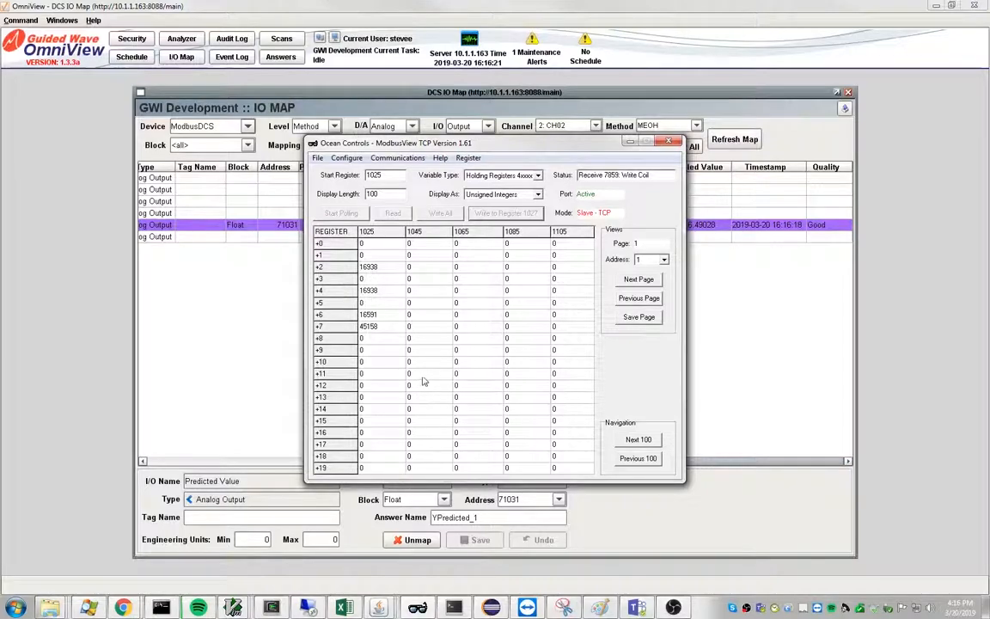
left_click_drag(497, 151, 185, 123)
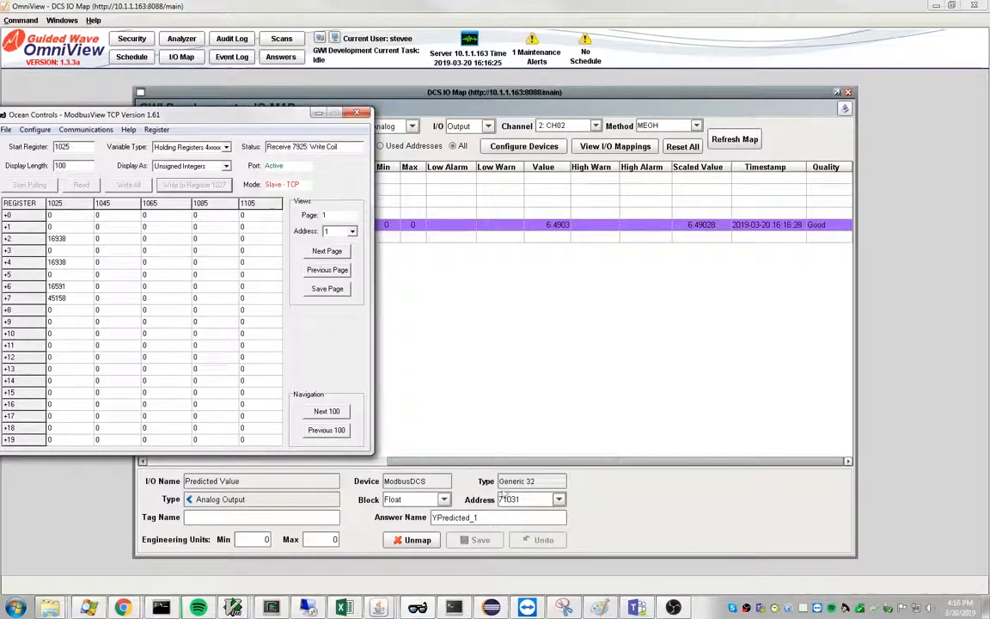
left_click_drag(197, 111, 490, 112)
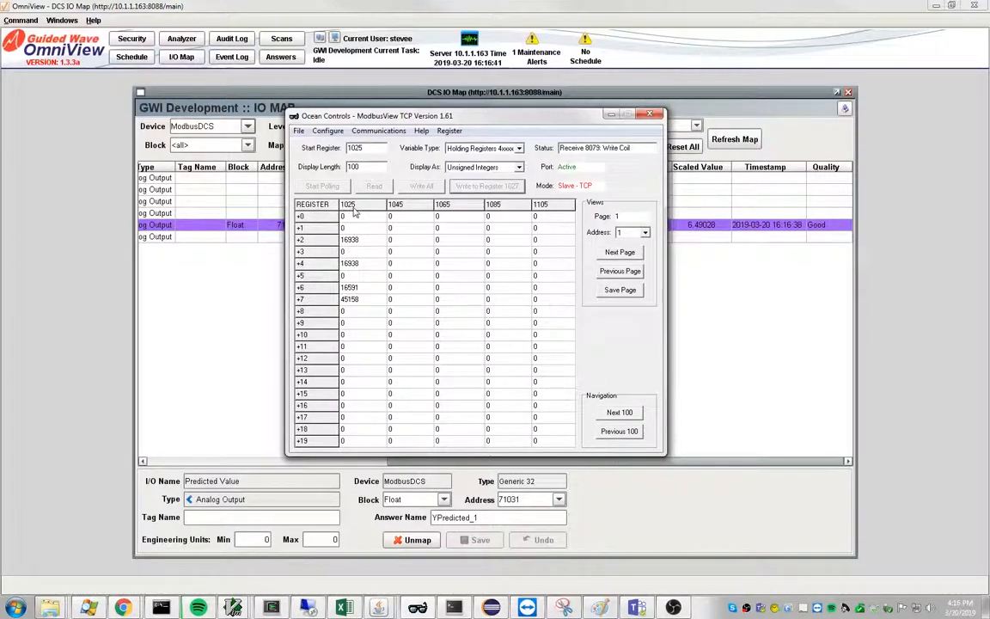
Step: Select register 1031 in ModbusView and display the holding registers as Floating Point
left_click(353, 290)
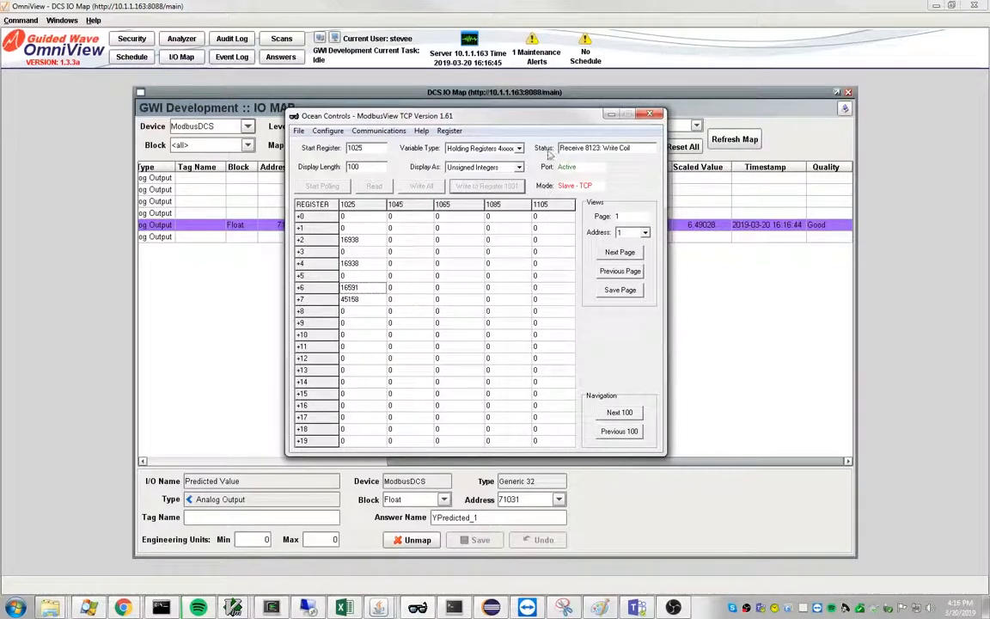
left_click(519, 168)
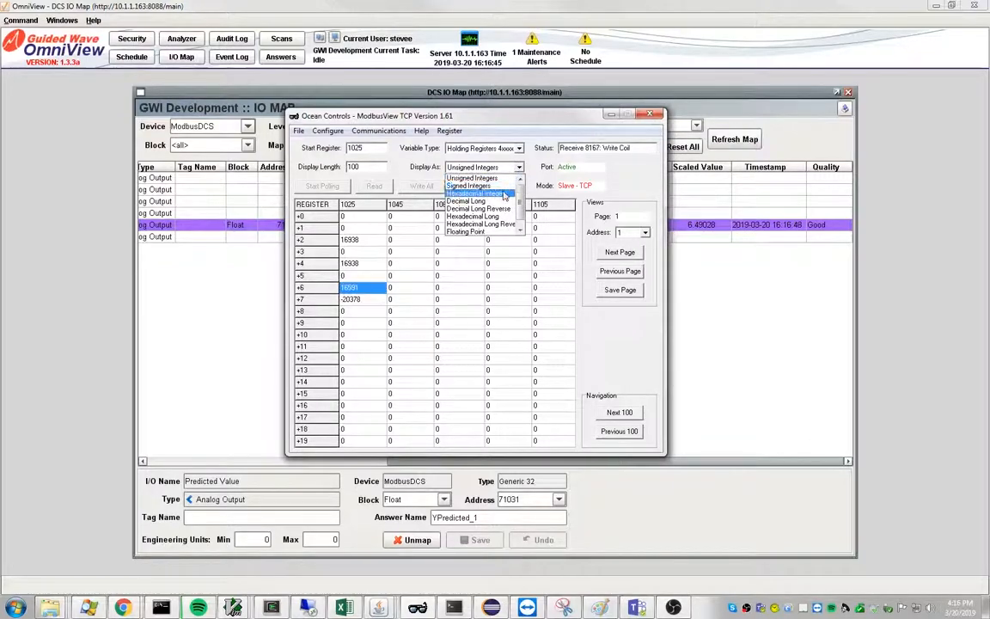
left_click(470, 232)
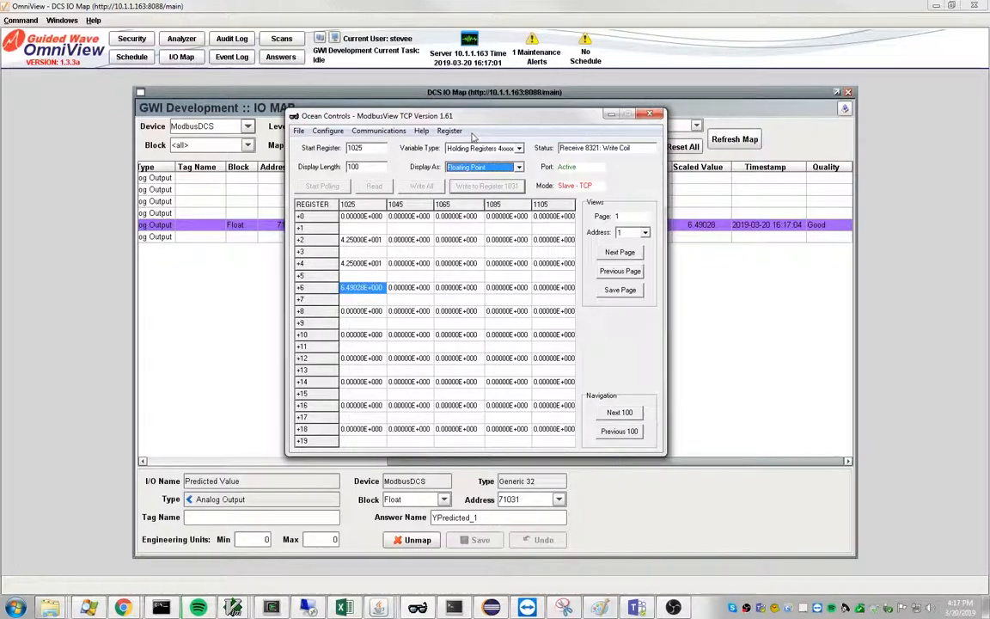
Step: Compare register 1031 in ModbusView with the scaled value of the mapped output in the OmniView I/O map
left_click_drag(443, 115, 164, 119)
left_click(638, 106)
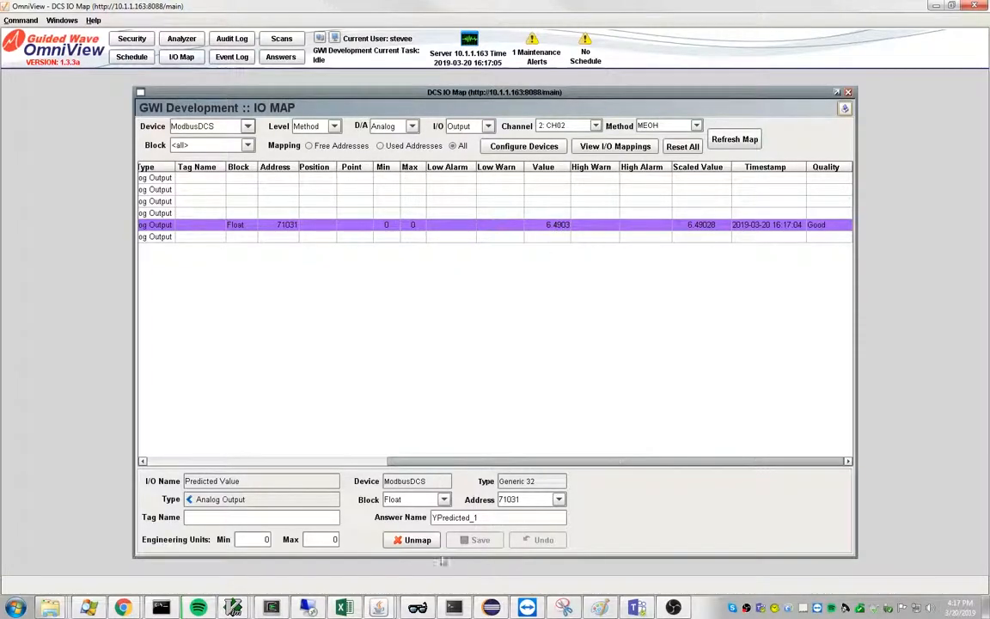
left_click(491, 607)
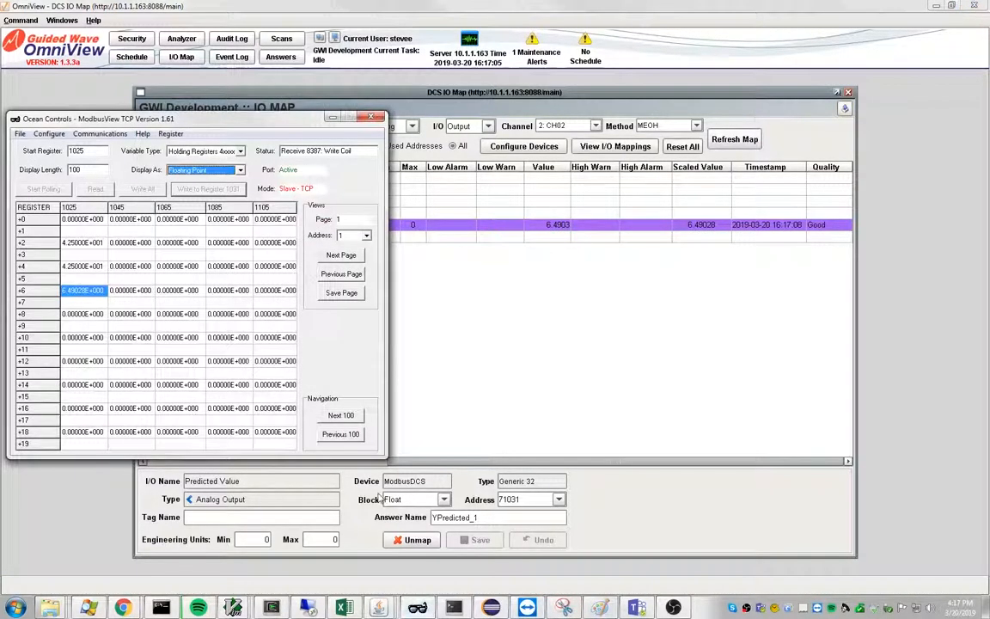
left_click_drag(270, 131, 496, 144)
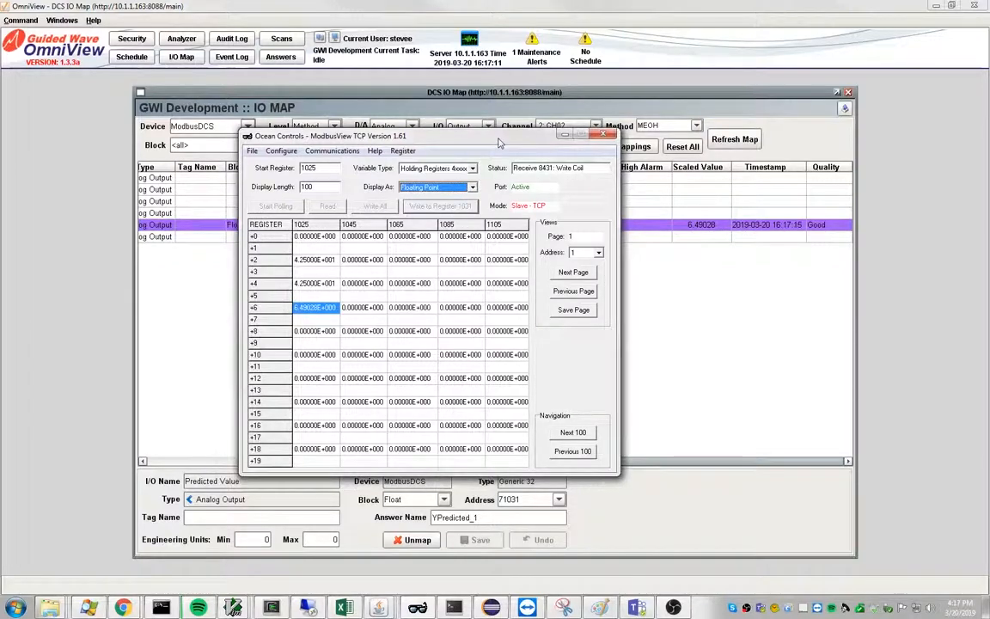